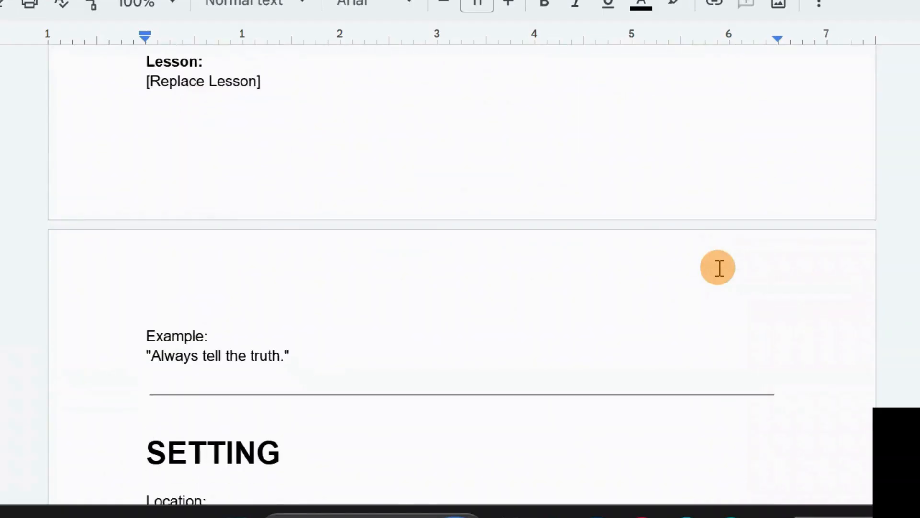
# Read through the Lesson and Setting sections of the story template document.
pyautogui.scroll(-6, 719, 267)
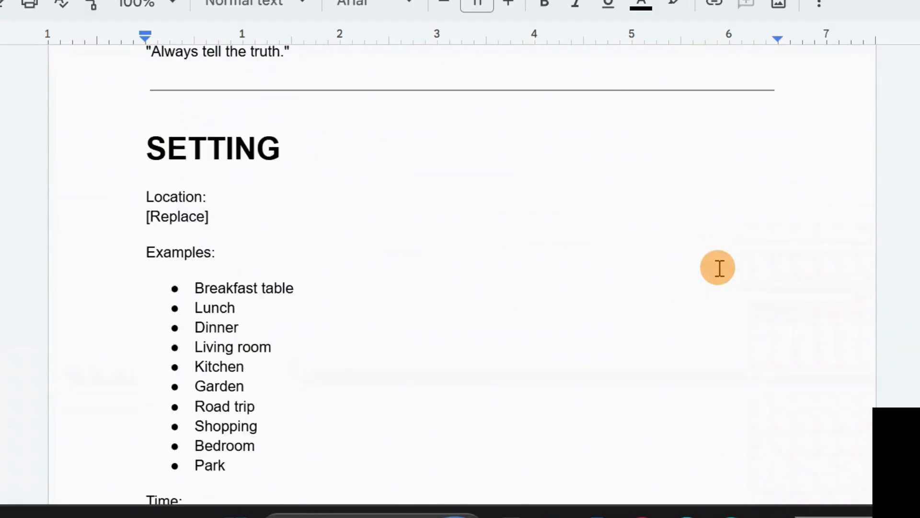
pyautogui.scroll(-10, 719, 268)
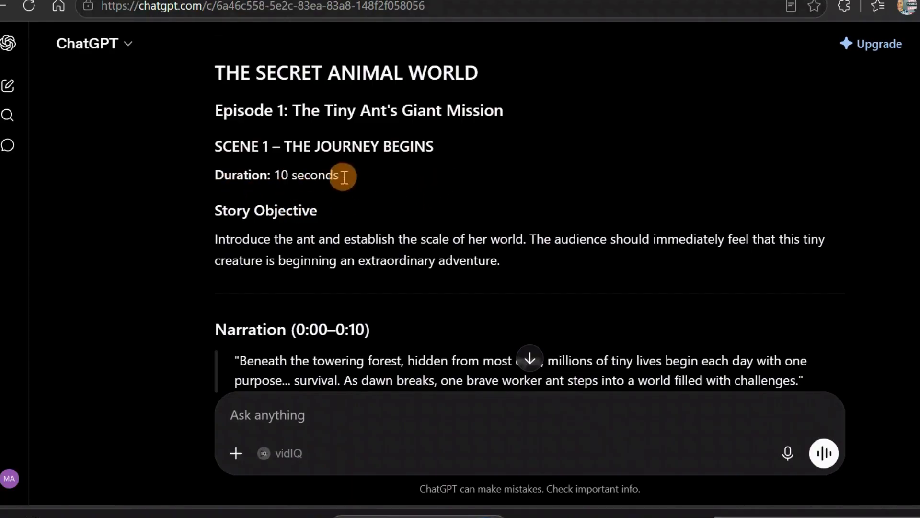
# Read the Scene 1 script in ChatGPT from duration and narration through environment, character and character actions.
pyautogui.scroll(-5, 330, 187)
pyautogui.scroll(2, 218, 188)
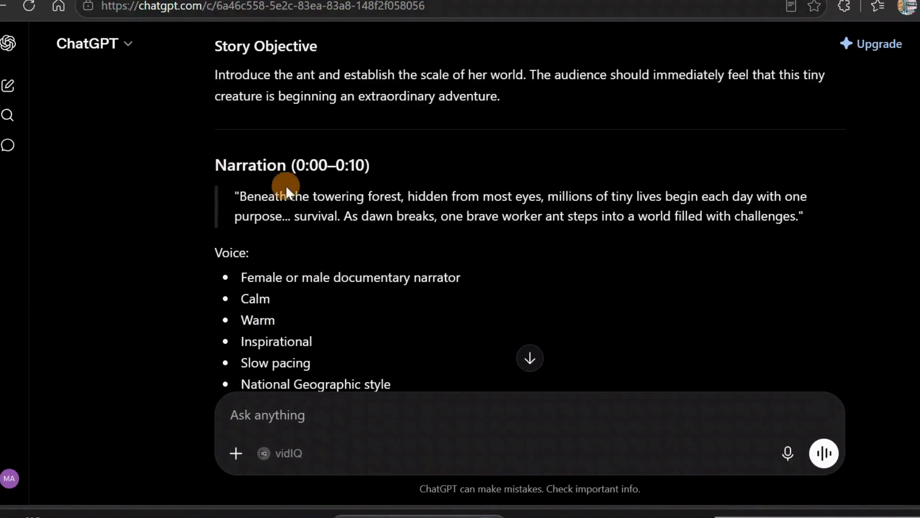
pyautogui.scroll(-5, 265, 204)
pyautogui.scroll(-7, 277, 226)
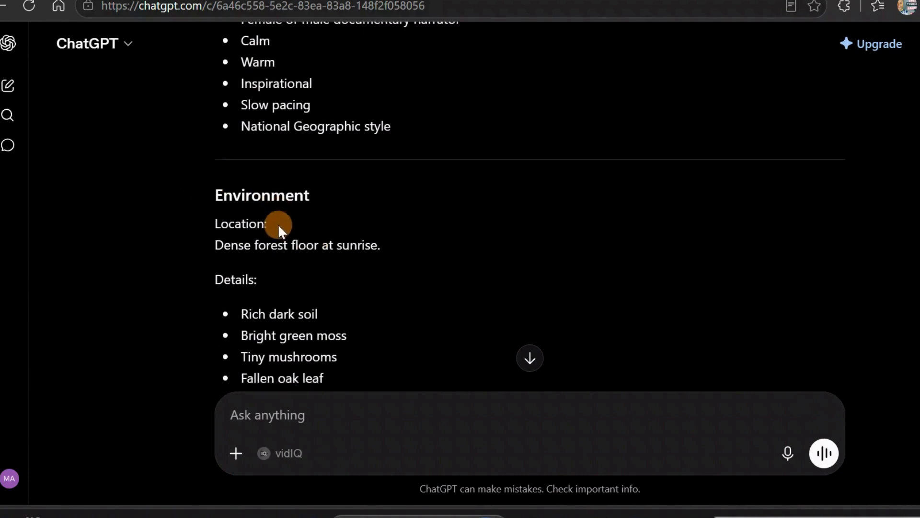
pyautogui.scroll(-3, 260, 249)
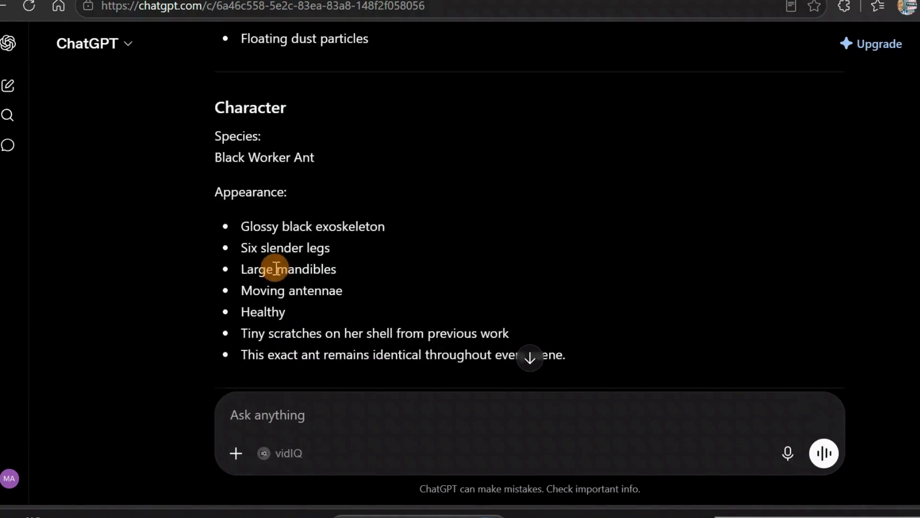
pyautogui.scroll(-3, 322, 230)
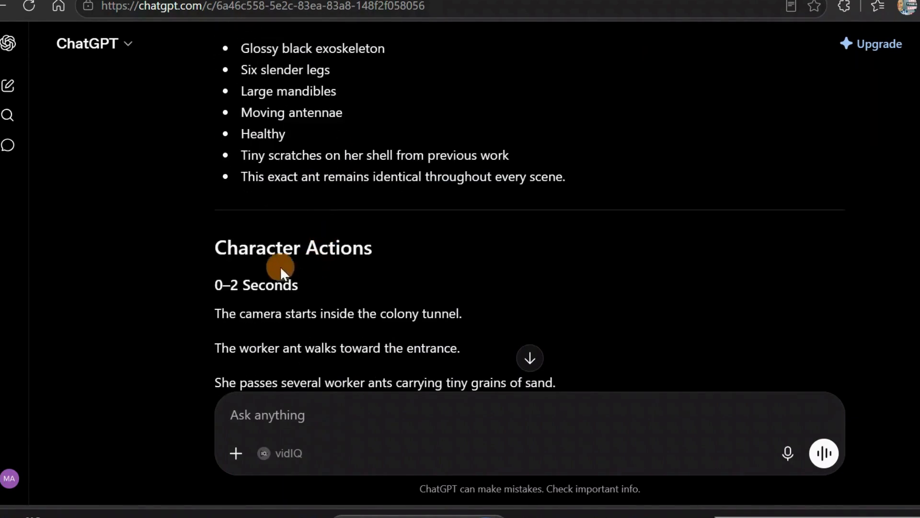
pyautogui.scroll(-3, 359, 247)
pyautogui.scroll(-7, 359, 253)
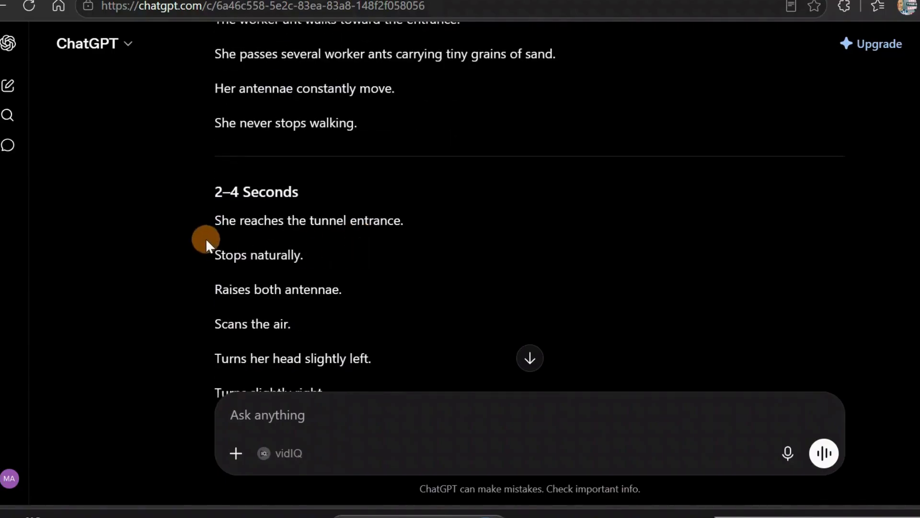
pyautogui.scroll(-17, 297, 243)
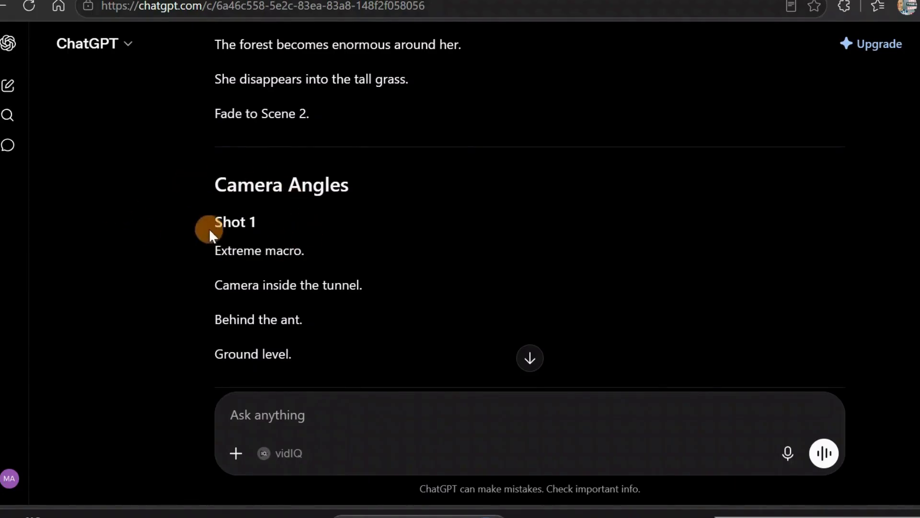
# Examine Scene 1's camera angles, camera movement, lighting and sound design, plus its image and video prompts.
pyautogui.scroll(-2, 294, 240)
pyautogui.scroll(-15, 295, 248)
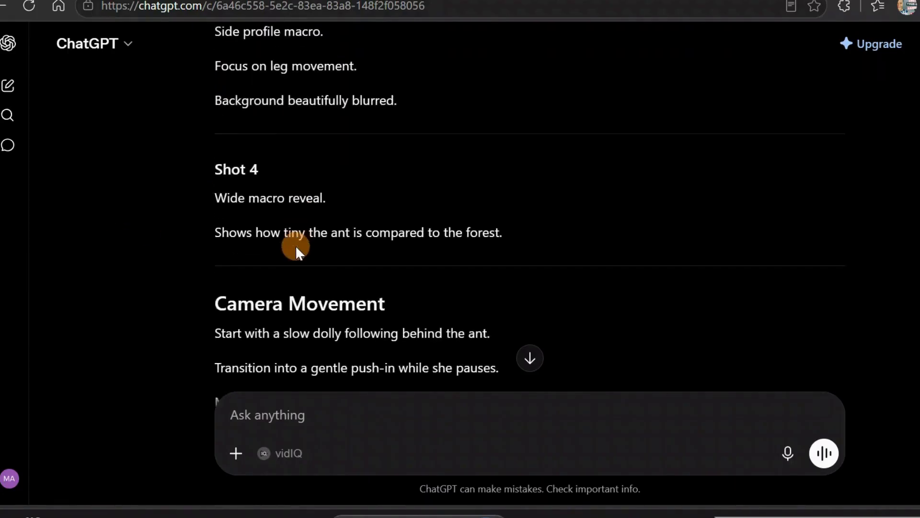
pyautogui.scroll(-9, 392, 176)
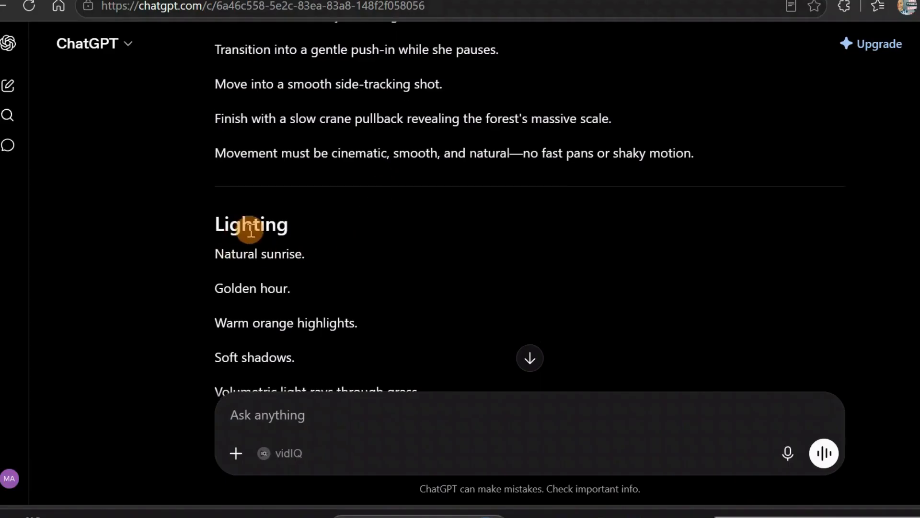
pyautogui.scroll(-3, 358, 120)
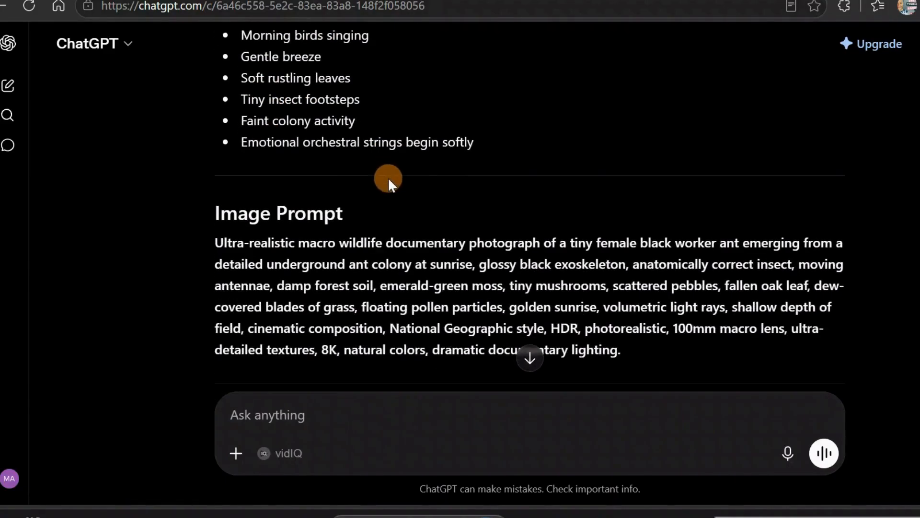
pyautogui.scroll(-5, 317, 235)
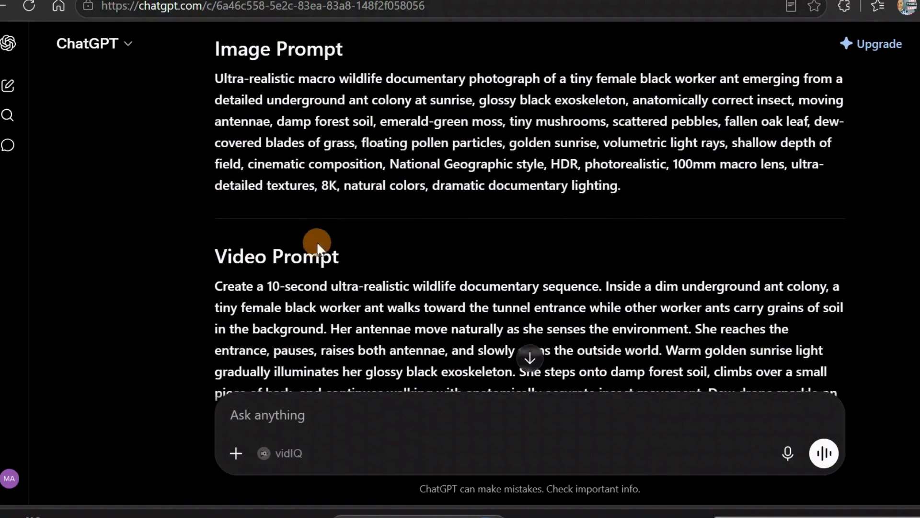
pyautogui.scroll(-4, 288, 206)
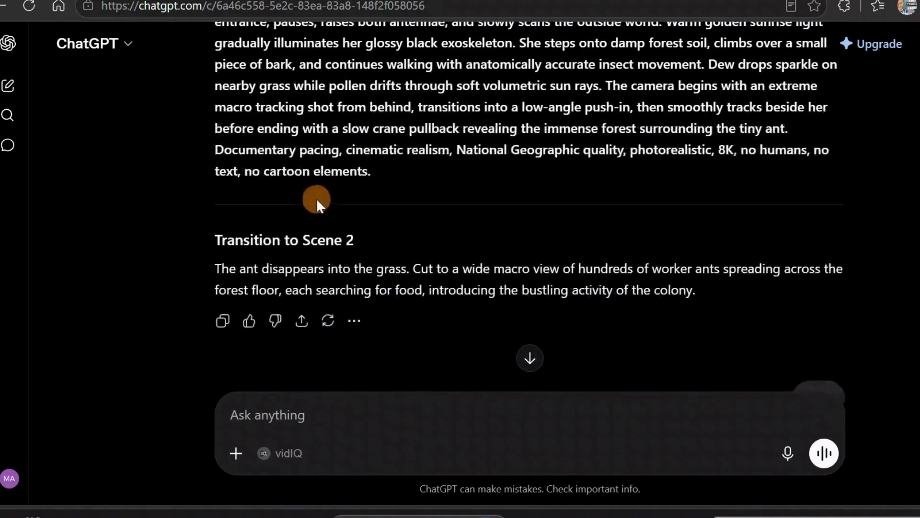
pyautogui.scroll(6, 311, 201)
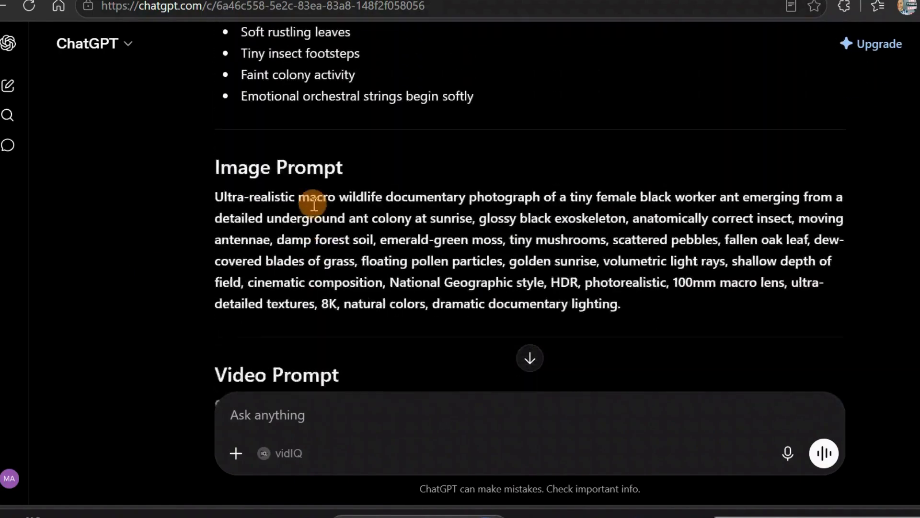
pyautogui.scroll(1, 314, 204)
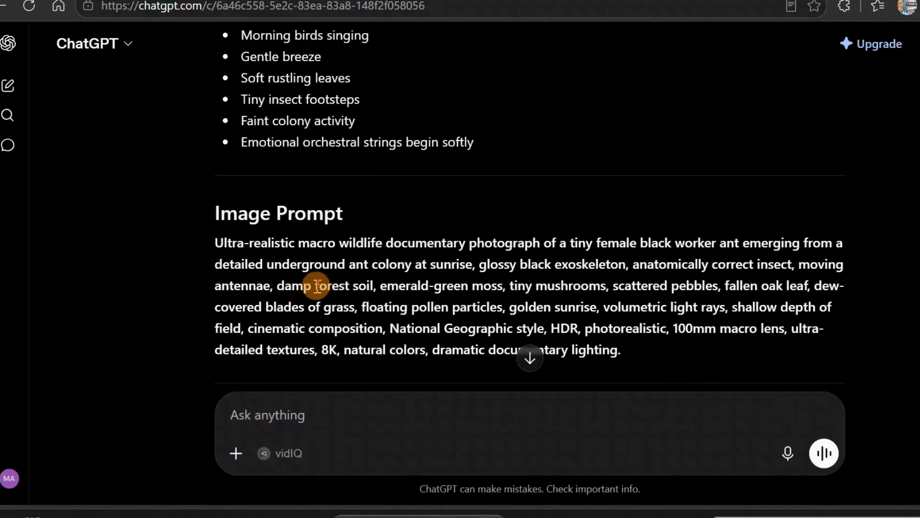
pyautogui.scroll(-6, 317, 287)
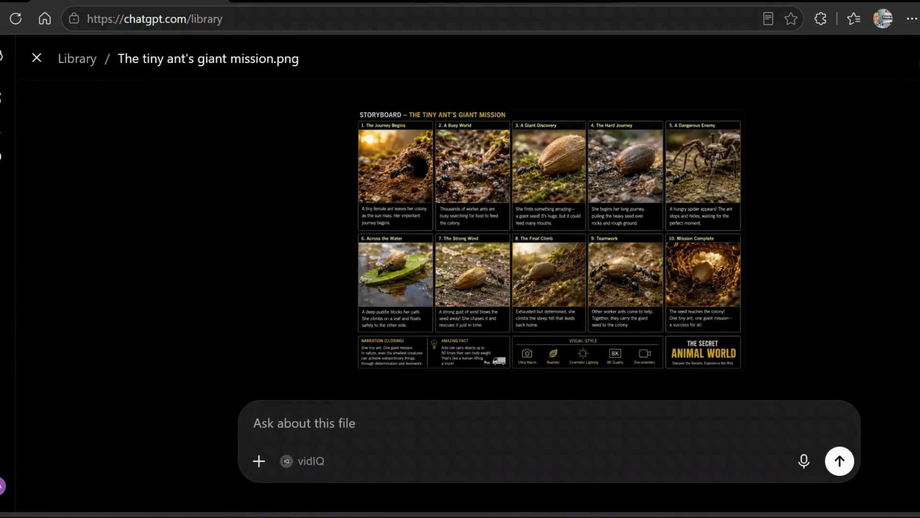
# Download the storyboard image "The tiny ant's giant mission.png" from the ChatGPT library.
pyautogui.click(919, 65)
pyautogui.click(880, 144)
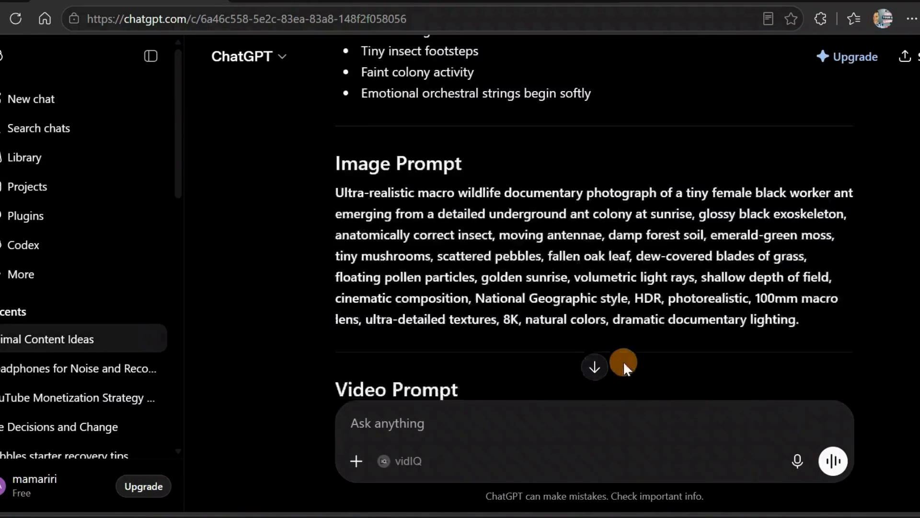
# Switch from the ChatGPT Scene 1 script to Google Flow and create a new project.
pyautogui.scroll(15, 621, 362)
pyautogui.scroll(12, 454, 234)
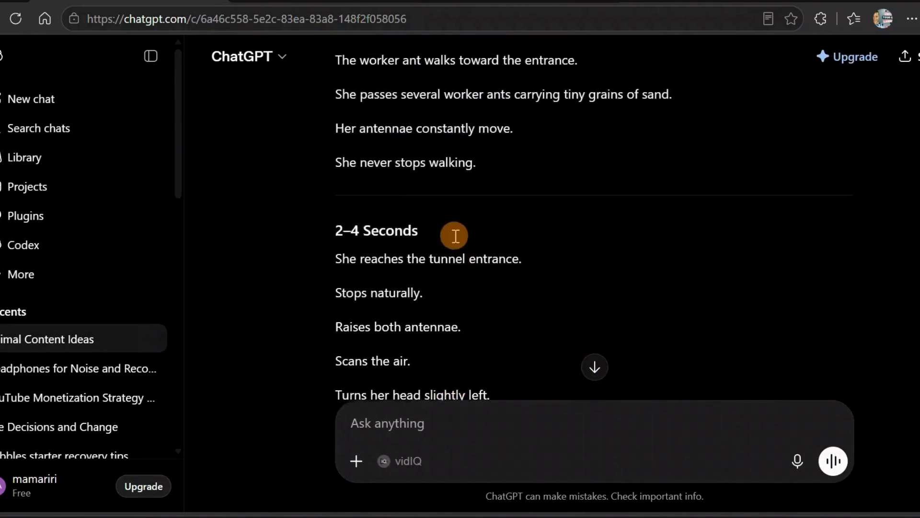
pyautogui.scroll(3, 451, 237)
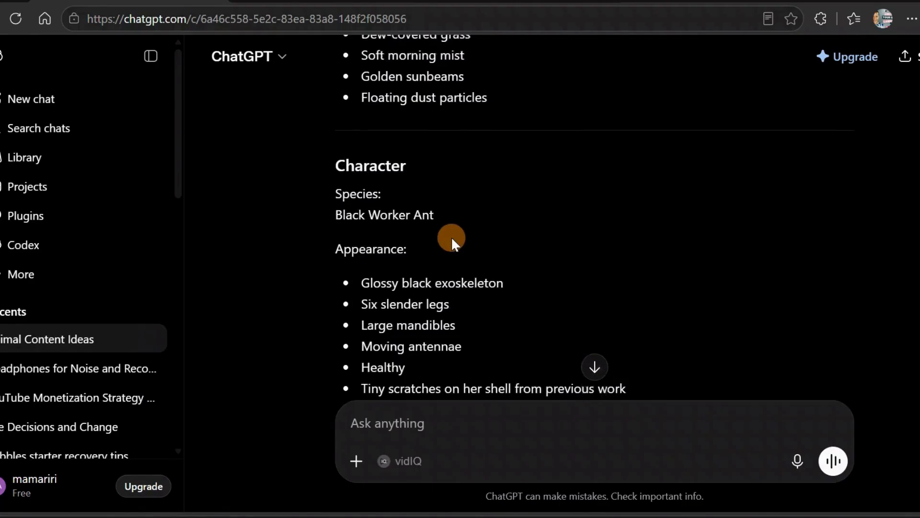
pyautogui.click(485, 5)
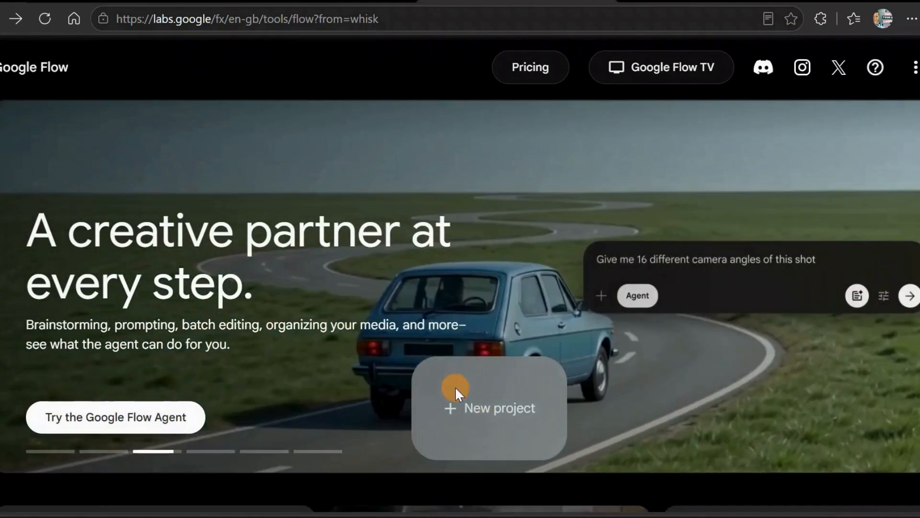
pyautogui.click(456, 386)
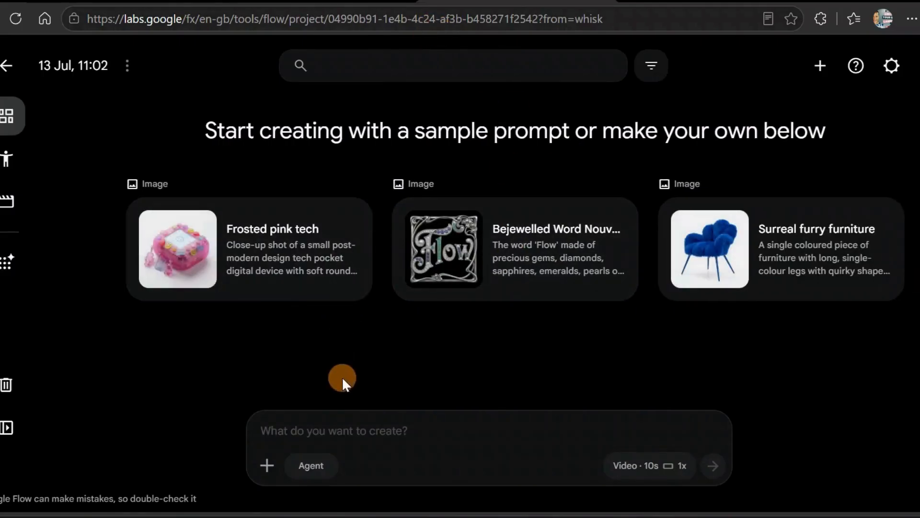
# Upload the storyboard image "The tiny ant's giant mission" from Downloads and add it to the prompt.
pyautogui.click(282, 467)
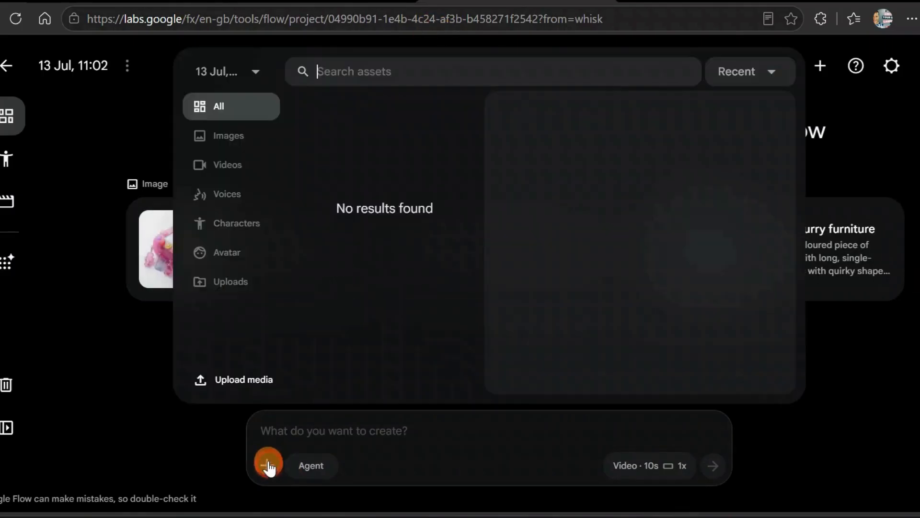
pyautogui.click(234, 382)
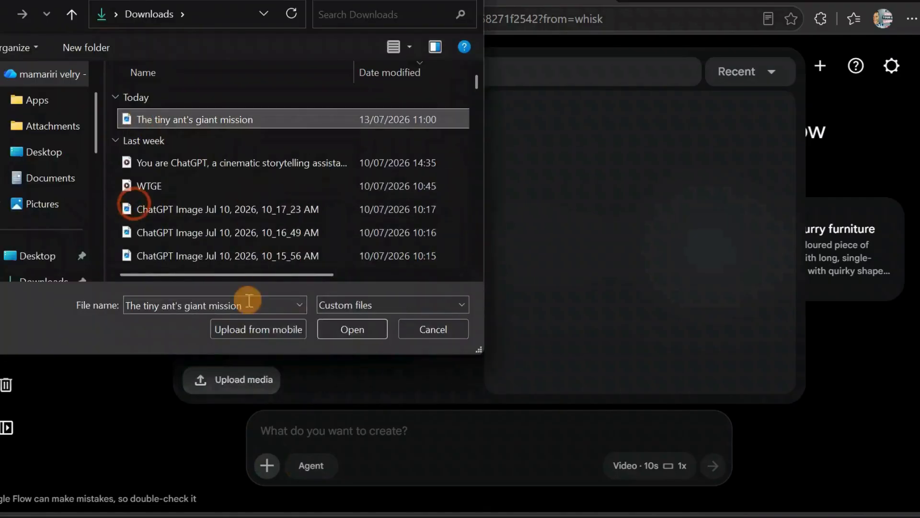
pyautogui.click(356, 327)
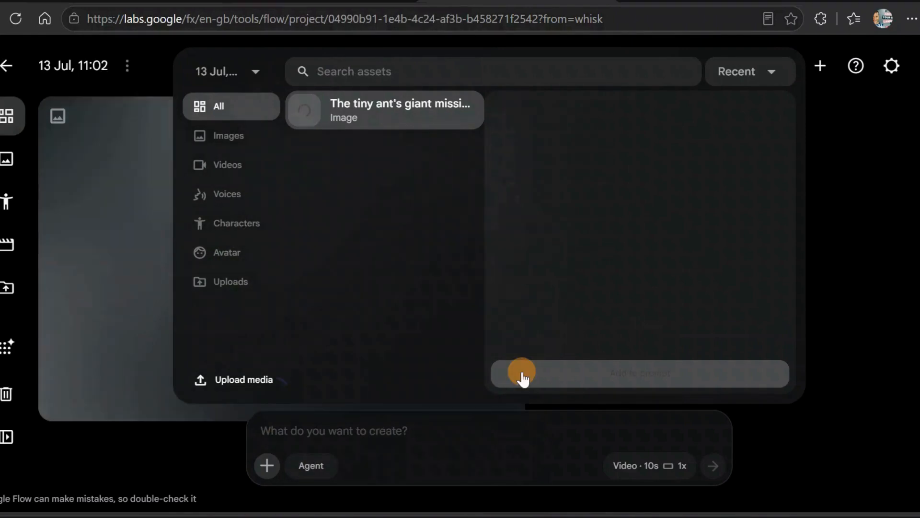
pyautogui.click(632, 383)
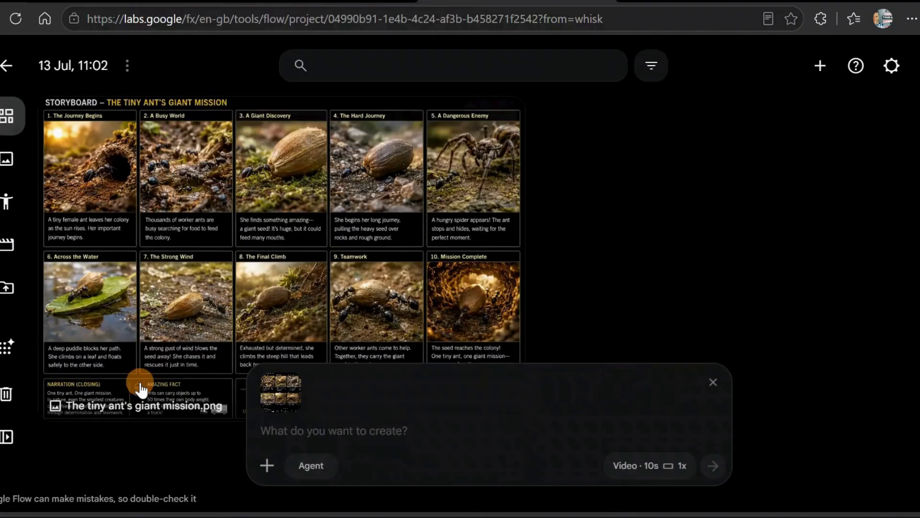
# Paste the Scene 1 script into the prompt and generate one 10-second 16:9 video with Omni Flash using Ingredients.
pyautogui.click(269, 436)
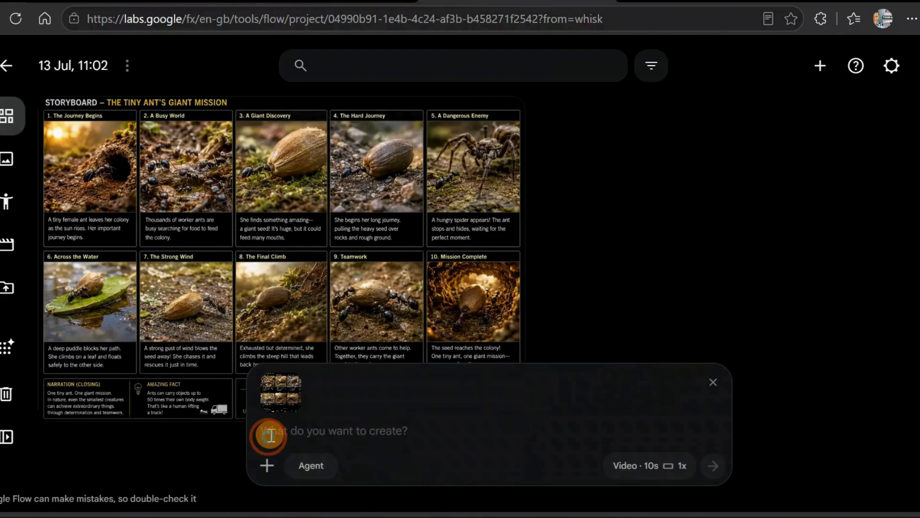
pyautogui.rightClick(269, 434)
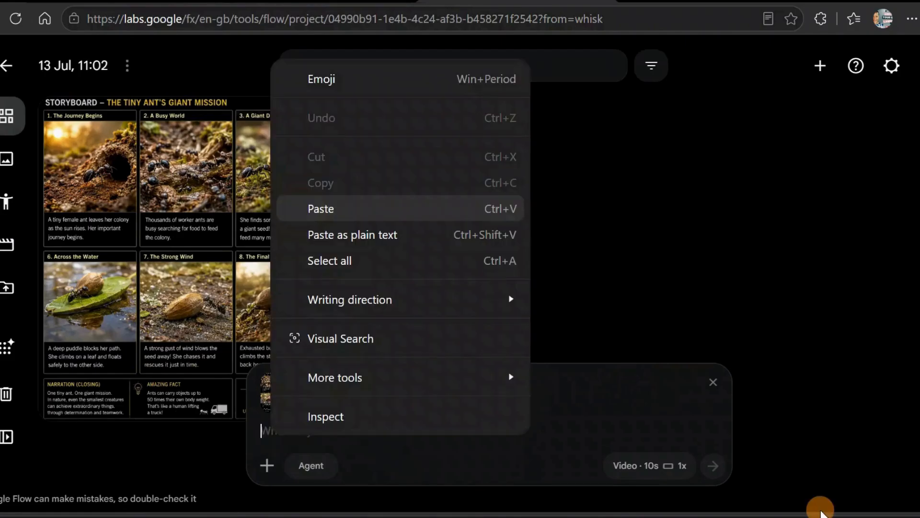
pyautogui.click(321, 208)
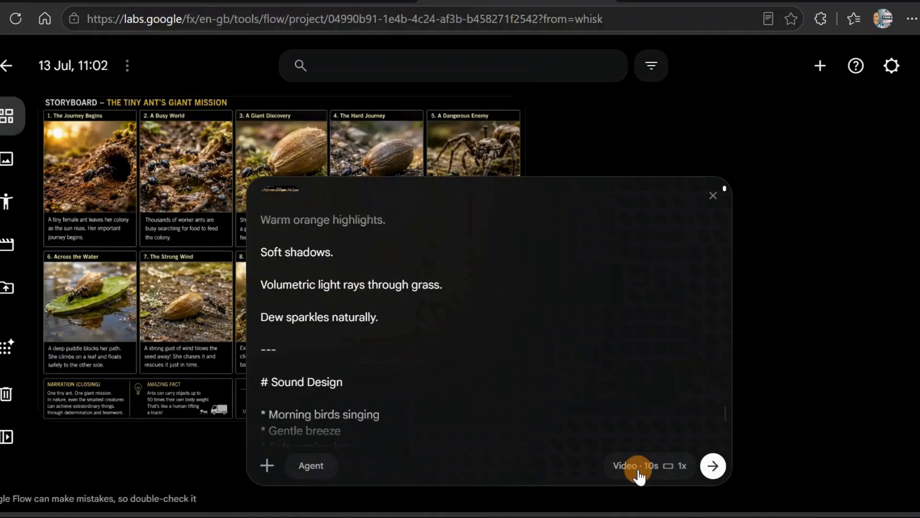
pyautogui.click(639, 468)
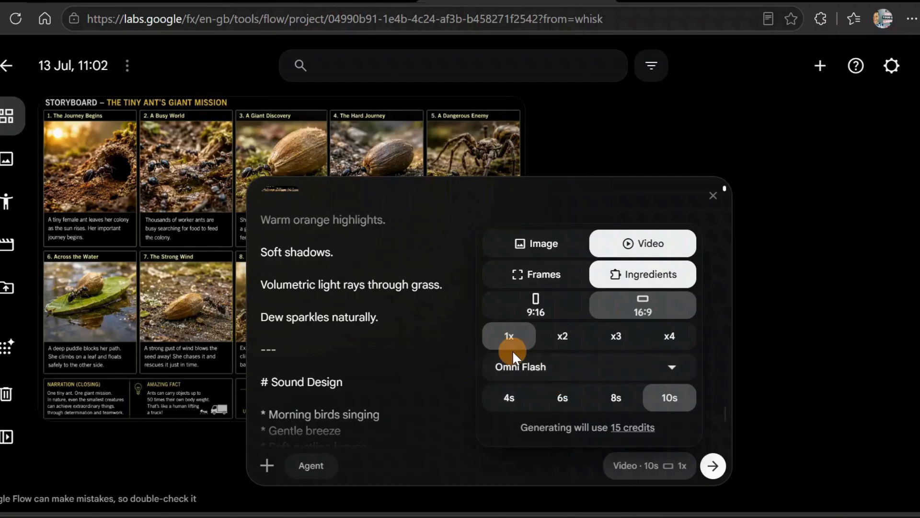
pyautogui.click(720, 469)
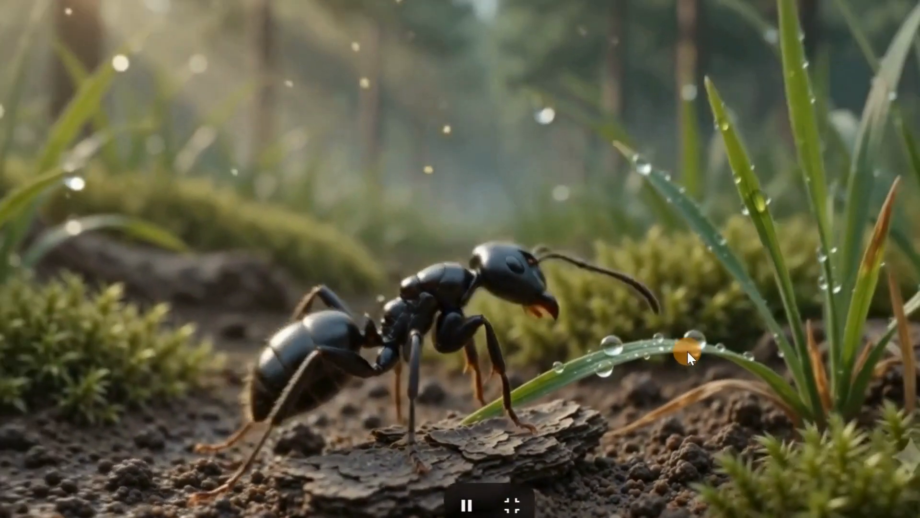
# Watch the generated Scene 1 ant video in full screen.
pyautogui.press('space')
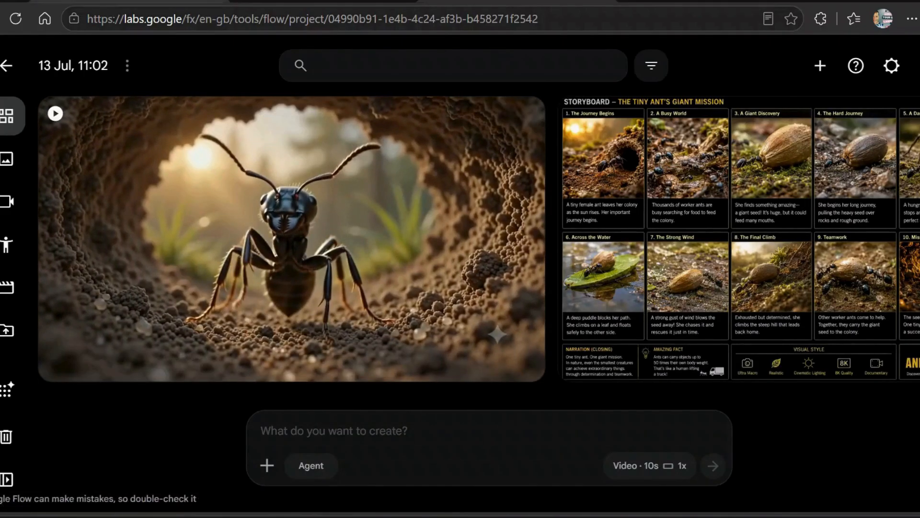
# Bring the "Scene 2 – A Busy World" script over from ChatGPT and paste it into the Flow prompt.
pyautogui.click(90, 2)
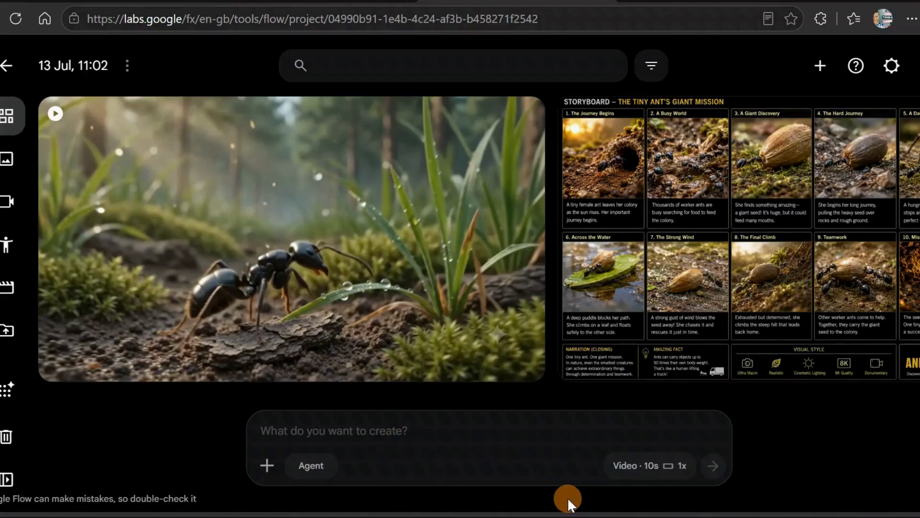
pyautogui.click(309, 438)
pyautogui.rightClick(308, 429)
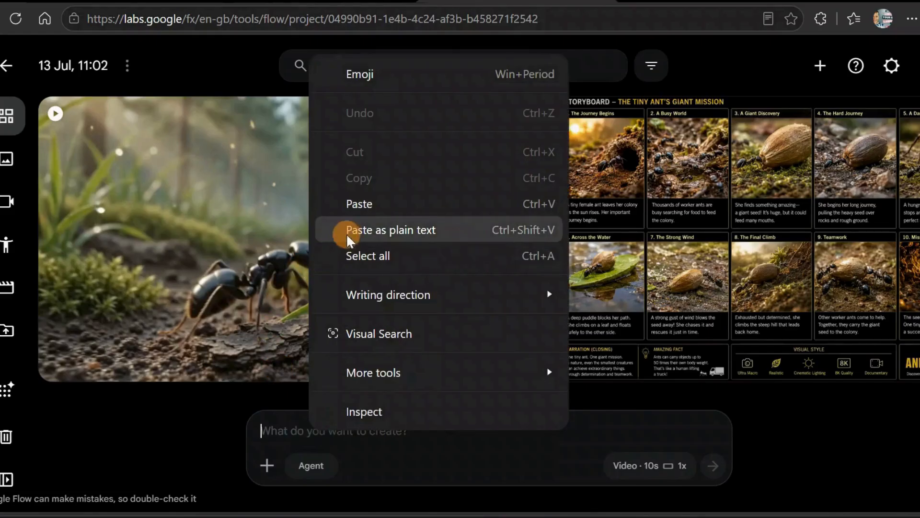
pyautogui.click(352, 206)
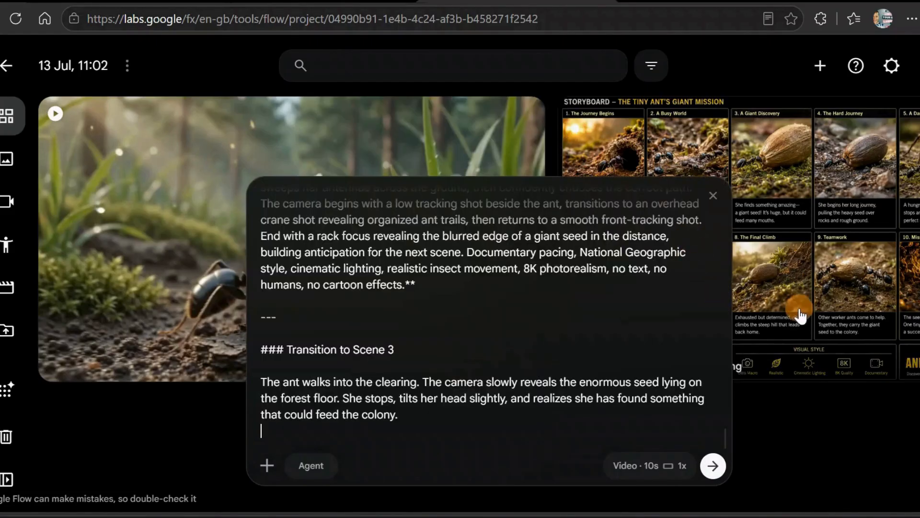
# Attach the storyboard image to the Scene 2 prompt and generate the 10-second video.
pyautogui.moveTo(799, 317); pyautogui.dragTo(430, 417)
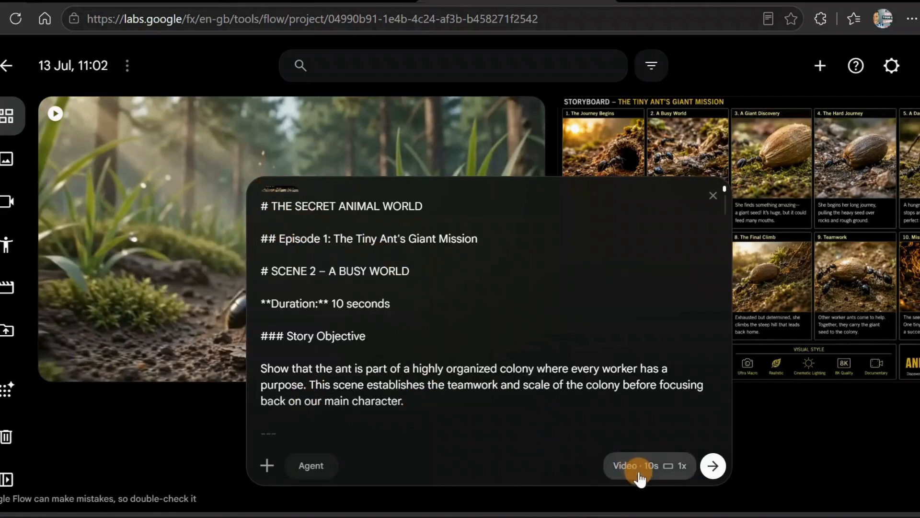
pyautogui.click(713, 465)
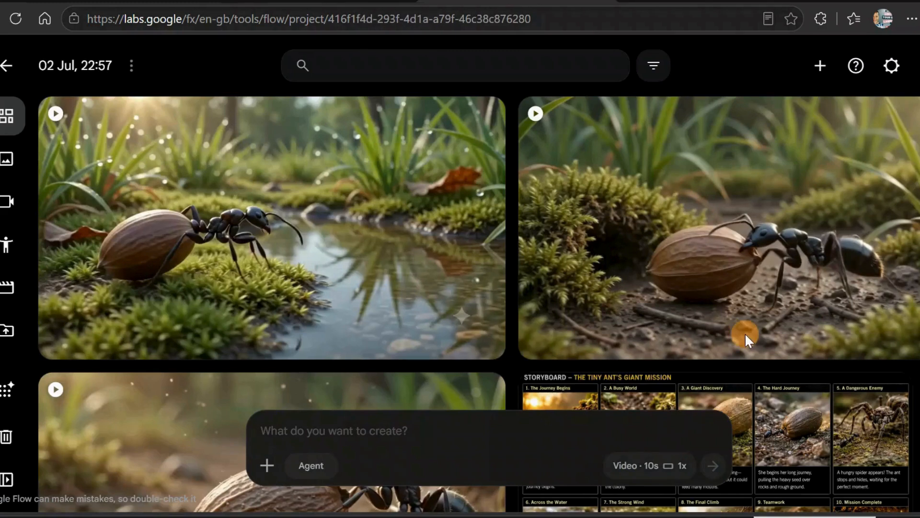
# Download the assembled ant video from Canva as an MP4 at 1080p (HD) quality.
pyautogui.moveTo(661, 305)
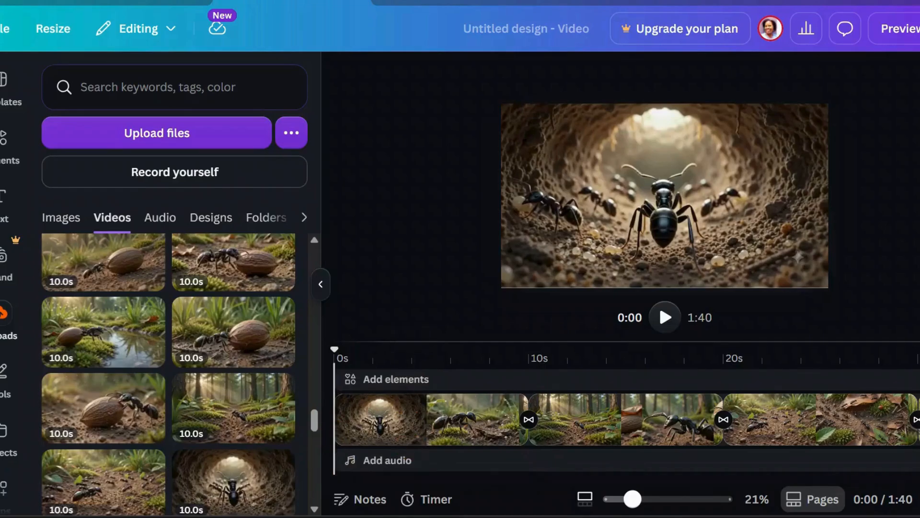
pyautogui.press('F11')
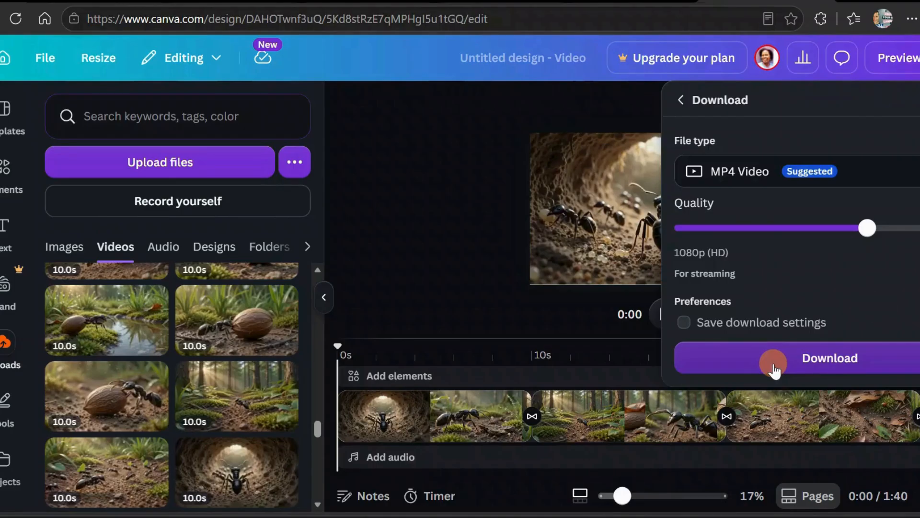
pyautogui.click(774, 369)
pyautogui.click(880, 308)
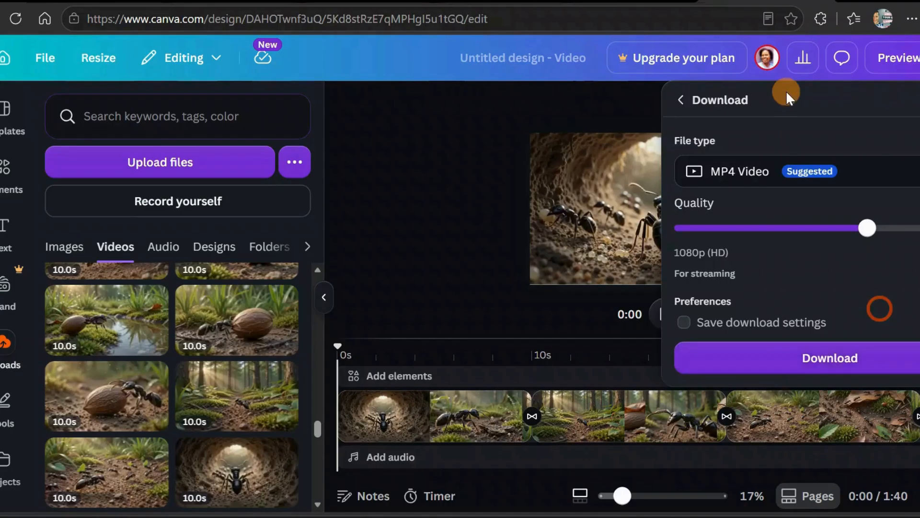